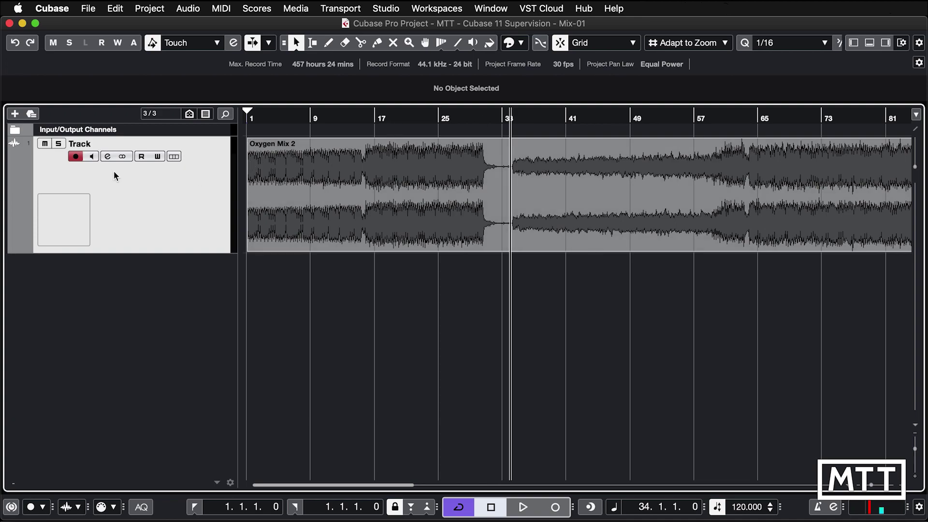
Open the SuperVision insert from the track's channel settings, then close Channel Settings and reposition the plugin.
{"action": "left_click", "coordinate": [107, 156]}
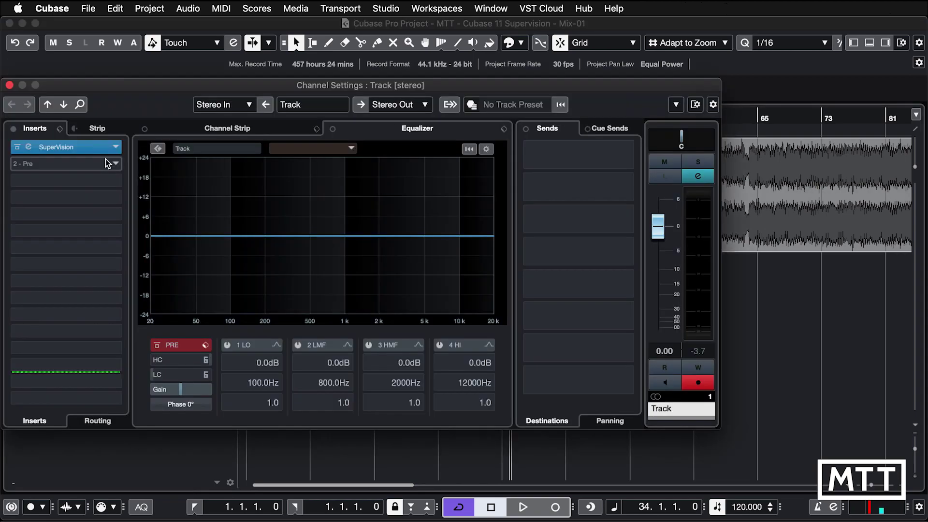
{"action": "left_click", "coordinate": [30, 150]}
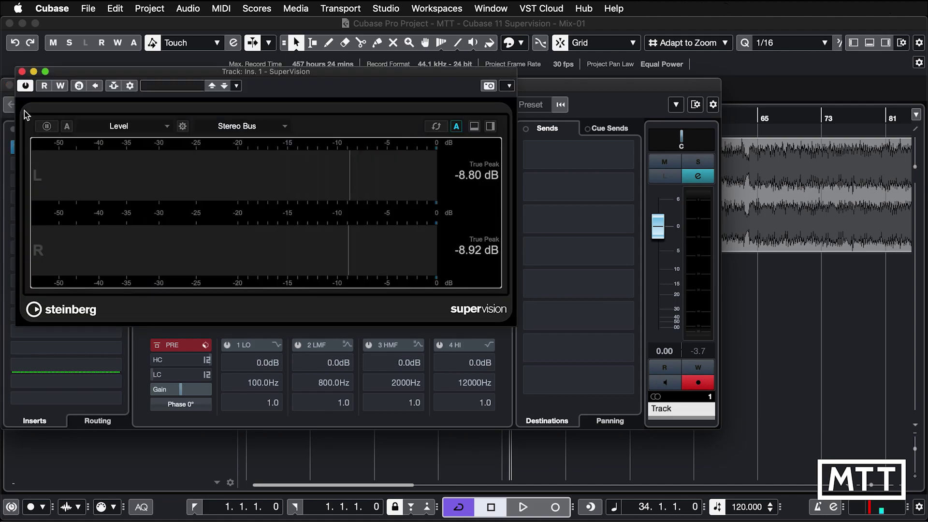
{"action": "left_click", "coordinate": [9, 87]}
{"action": "left_click_drag", "start_coordinate": [196, 73], "coordinate": [184, 63]}
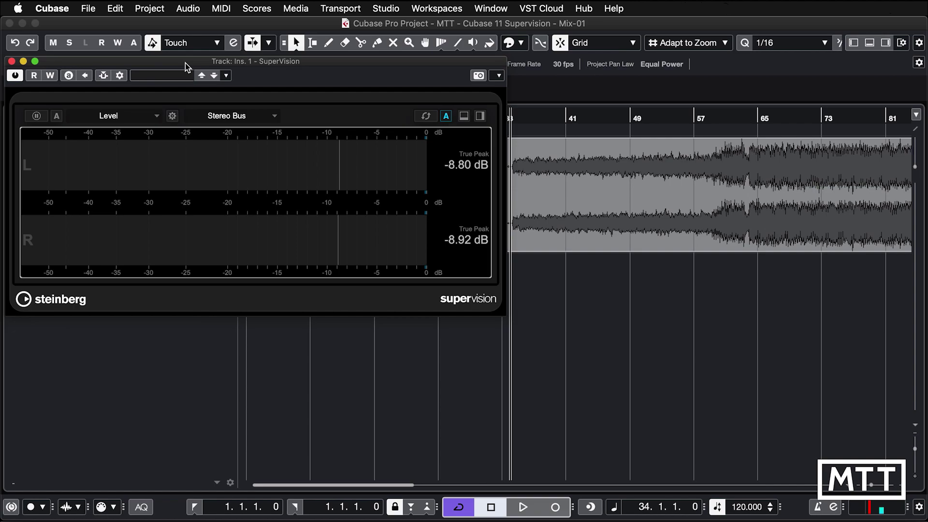
Play the mix and enlarge the SuperVision Level meter window, restarting playback once it is resized.
{"action": "key", "text": "space"}
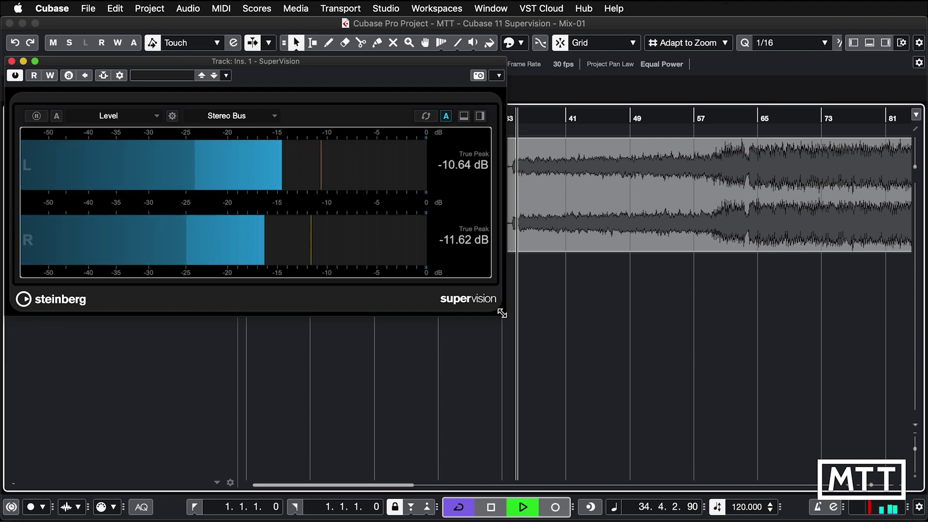
{"action": "left_click_drag", "start_coordinate": [503, 311], "coordinate": [730, 417]}
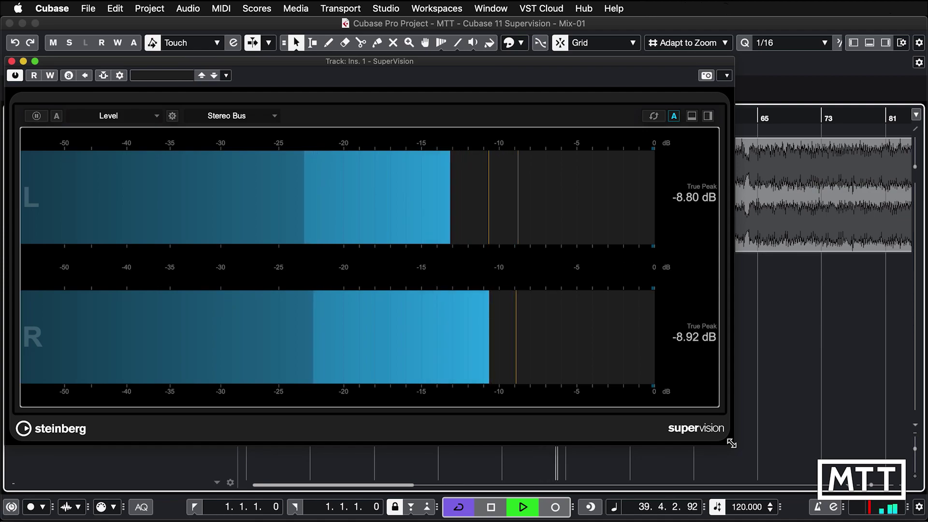
{"action": "left_click_drag", "start_coordinate": [732, 444], "coordinate": [480, 327]}
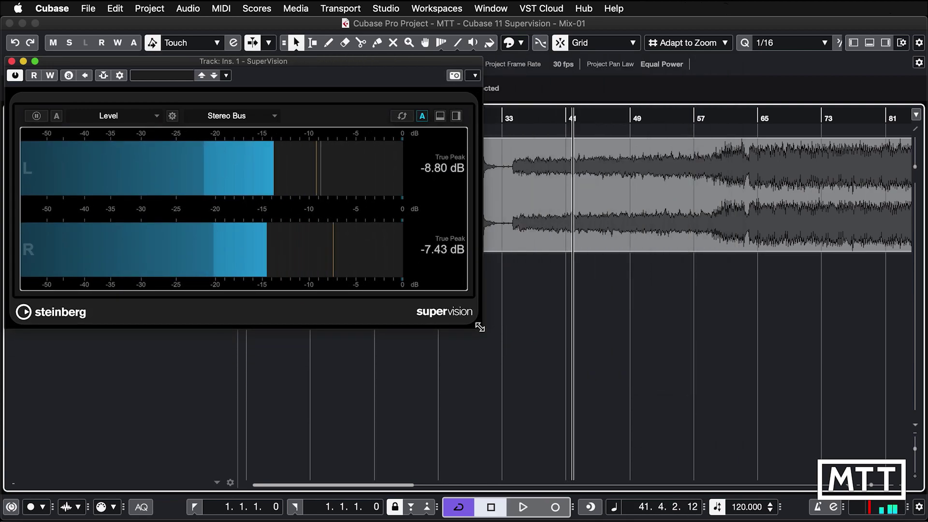
{"action": "key", "text": "space"}
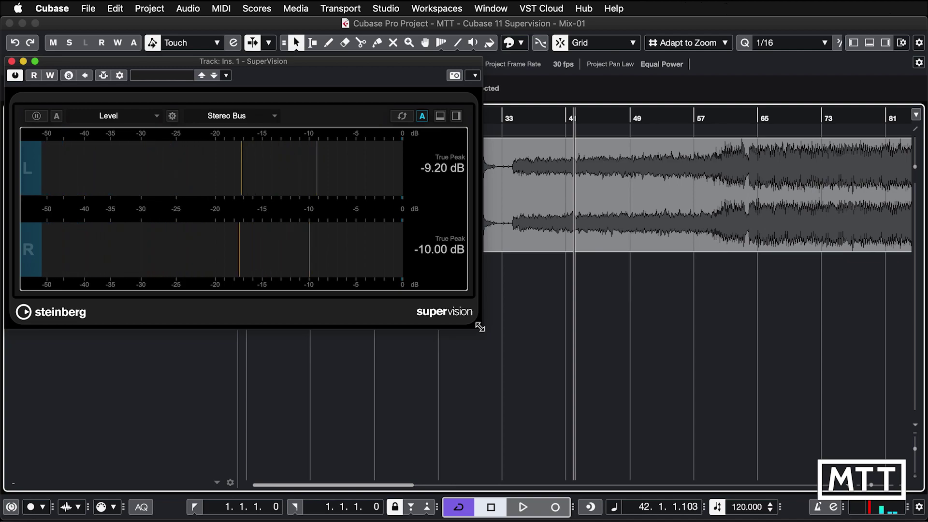
{"action": "left_click_drag", "start_coordinate": [480, 327], "coordinate": [560, 382]}
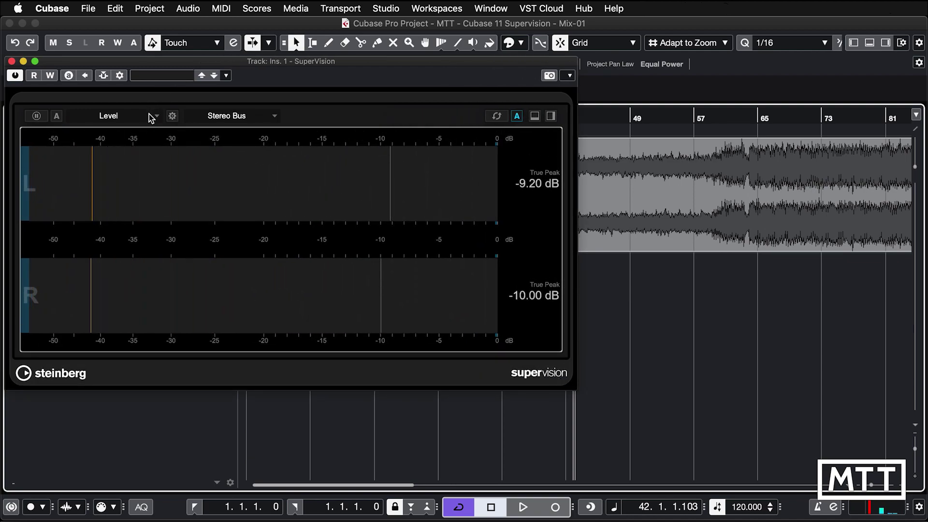
{"action": "key", "text": "space"}
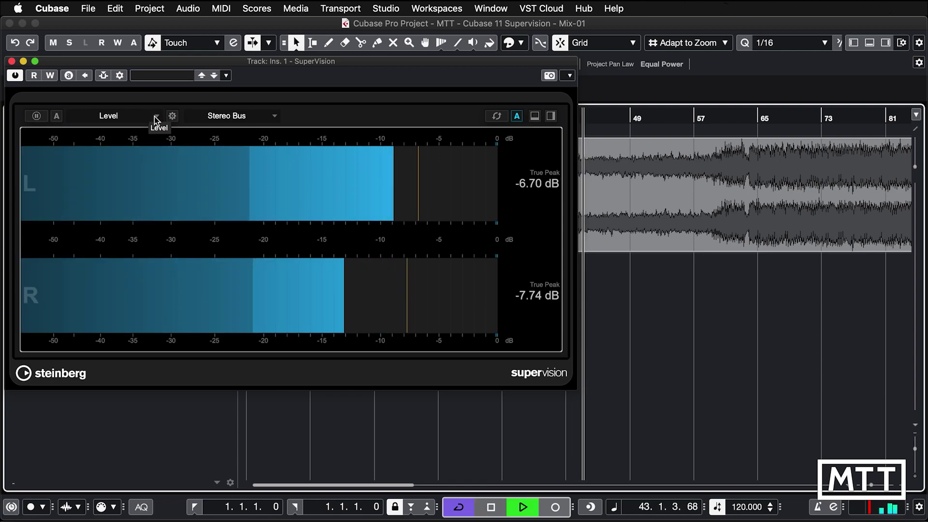
Change SuperVision's module to Loudness, then to Spectrum Curve.
{"action": "left_click", "coordinate": [155, 117]}
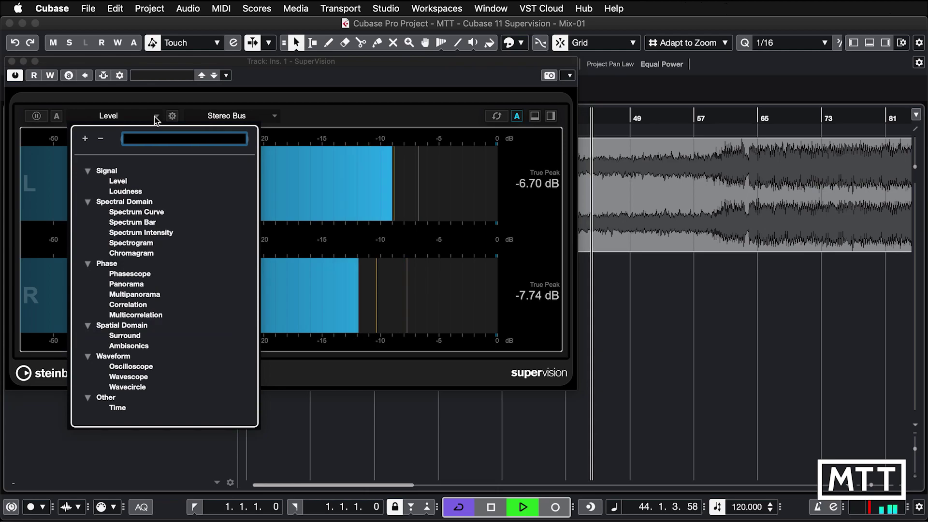
{"action": "left_click", "coordinate": [132, 190]}
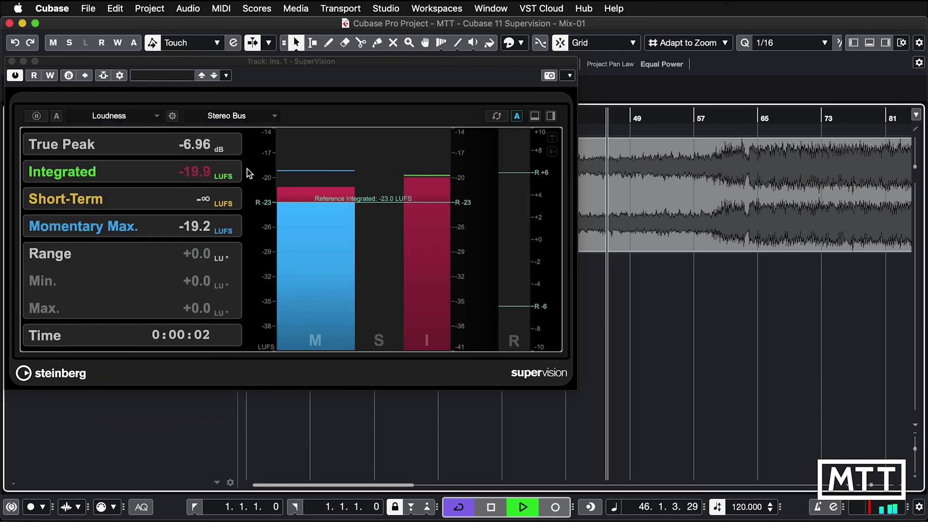
{"action": "left_click", "coordinate": [120, 116]}
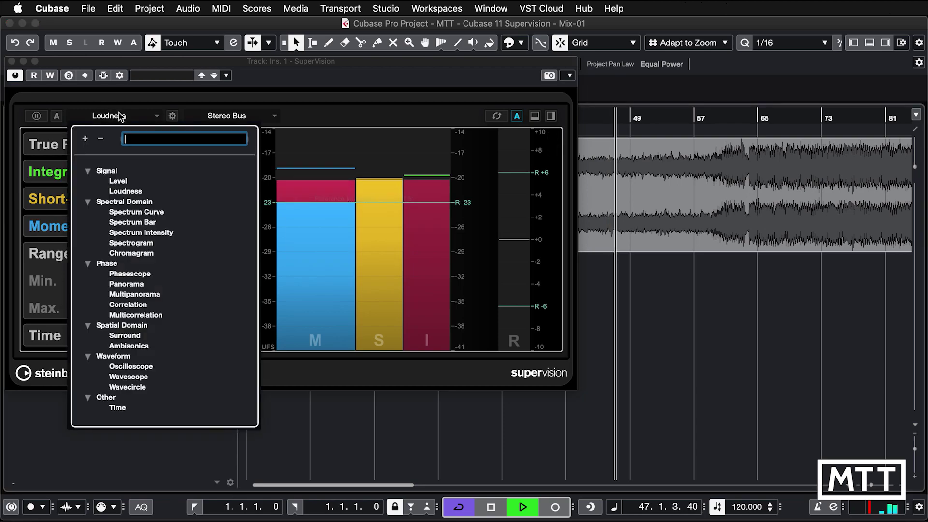
{"action": "left_click", "coordinate": [135, 212]}
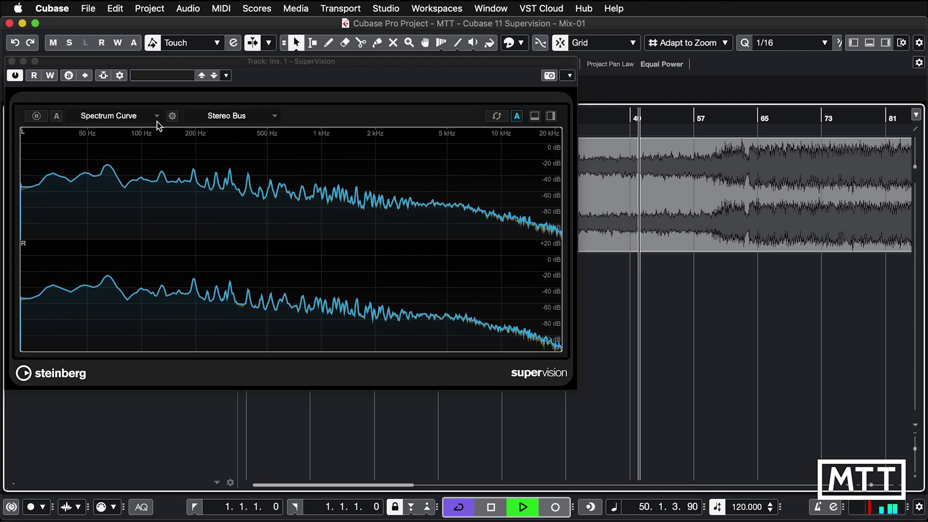
In Spectrum Curve module settings, adjust Time Smooth, Peak Fallback to -7.6 dB/s and Freq. Smooth to 31%.
{"action": "left_click", "coordinate": [172, 117]}
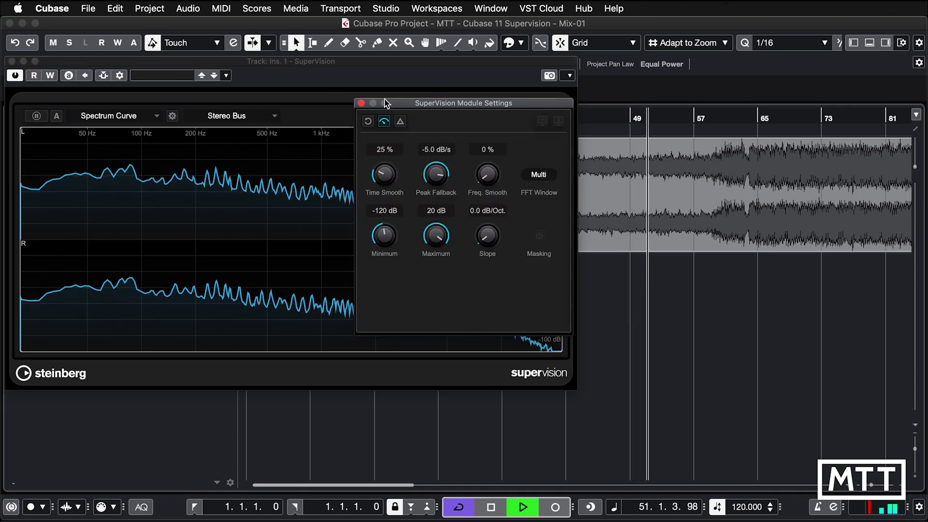
{"action": "left_click_drag", "start_coordinate": [396, 105], "coordinate": [627, 147]}
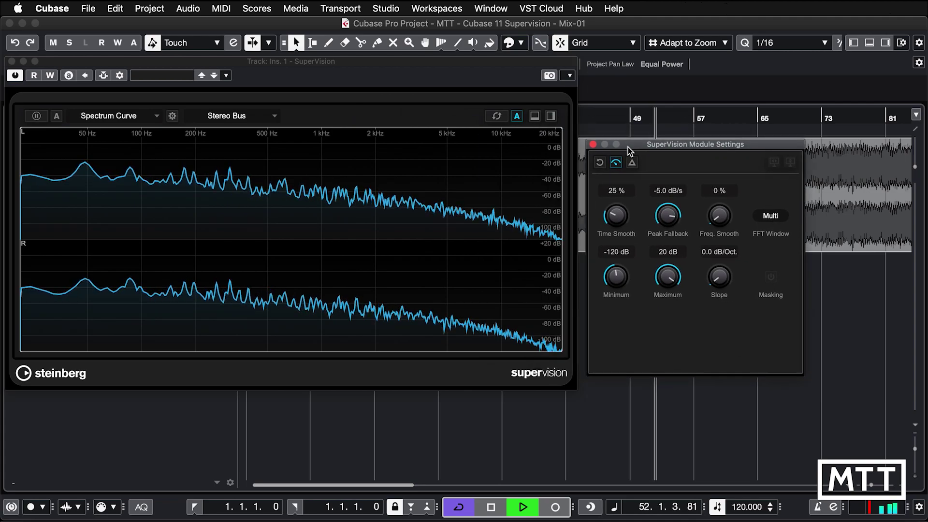
{"action": "left_click_drag", "start_coordinate": [616, 222], "coordinate": [630, 173]}
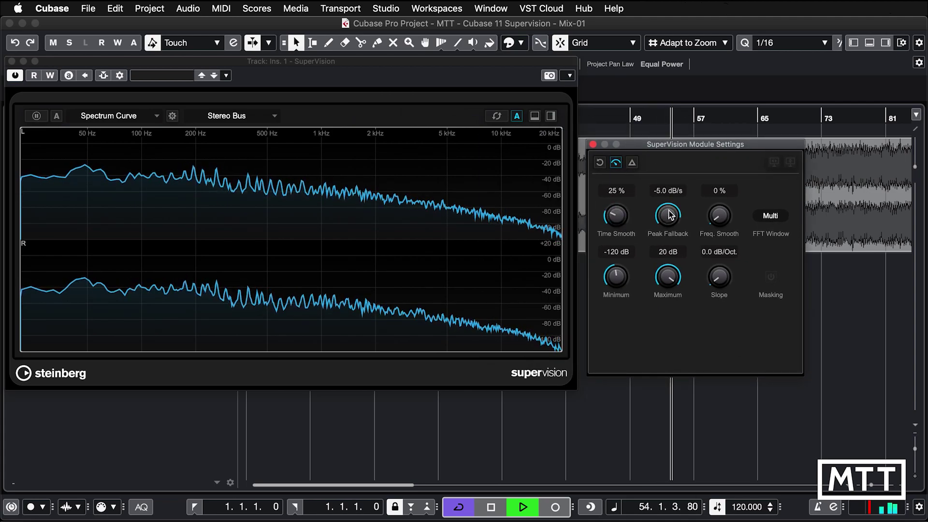
{"action": "left_click_drag", "start_coordinate": [663, 236], "coordinate": [660, 212]}
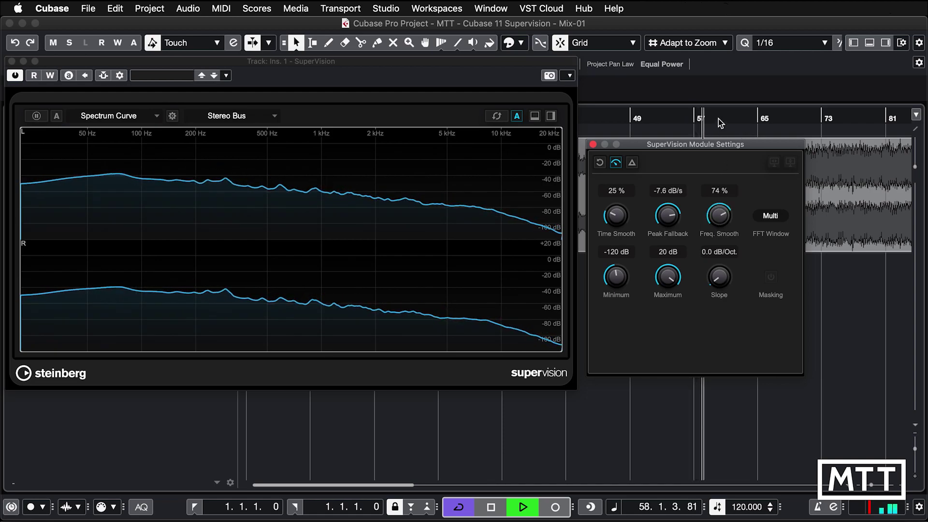
{"action": "left_click_drag", "start_coordinate": [718, 118], "coordinate": [713, 161]}
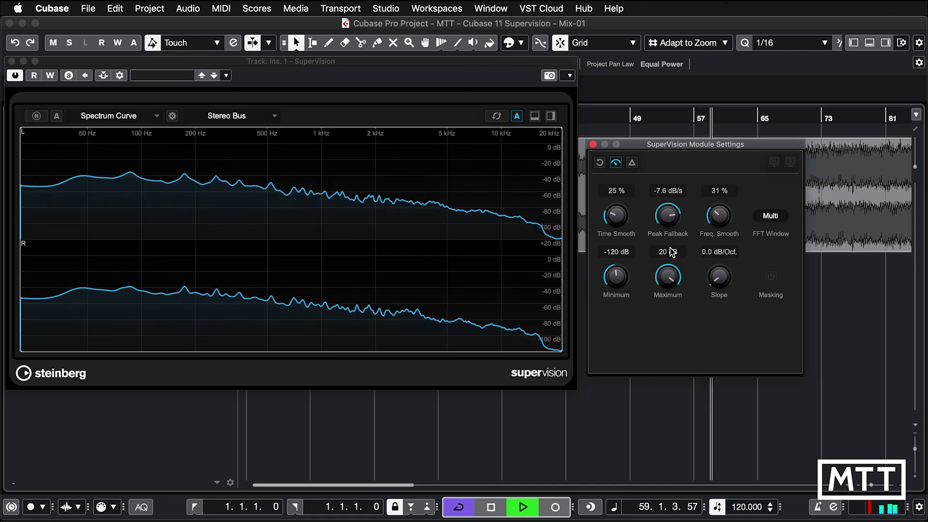
Close the module settings and switch SuperVision to the Spectrum Bar module.
{"action": "left_click", "coordinate": [593, 145]}
{"action": "left_click", "coordinate": [120, 117]}
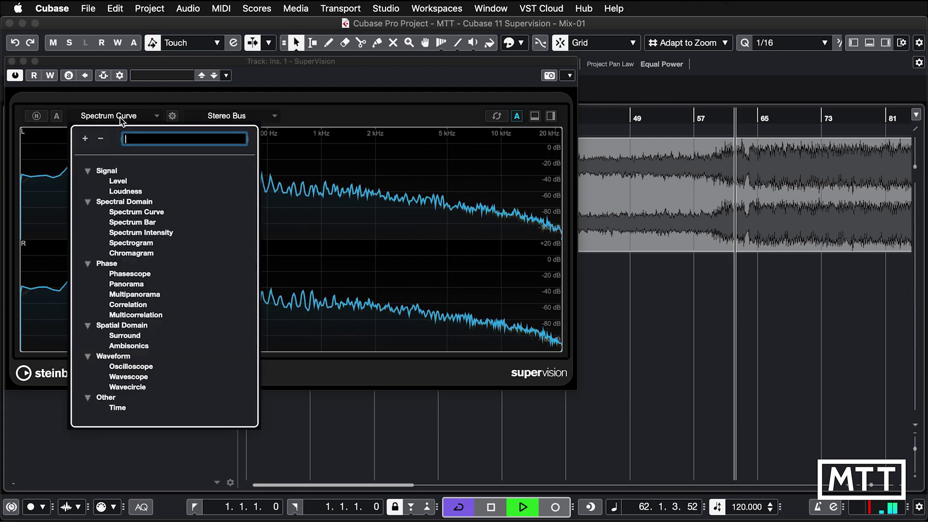
{"action": "left_click", "coordinate": [147, 224]}
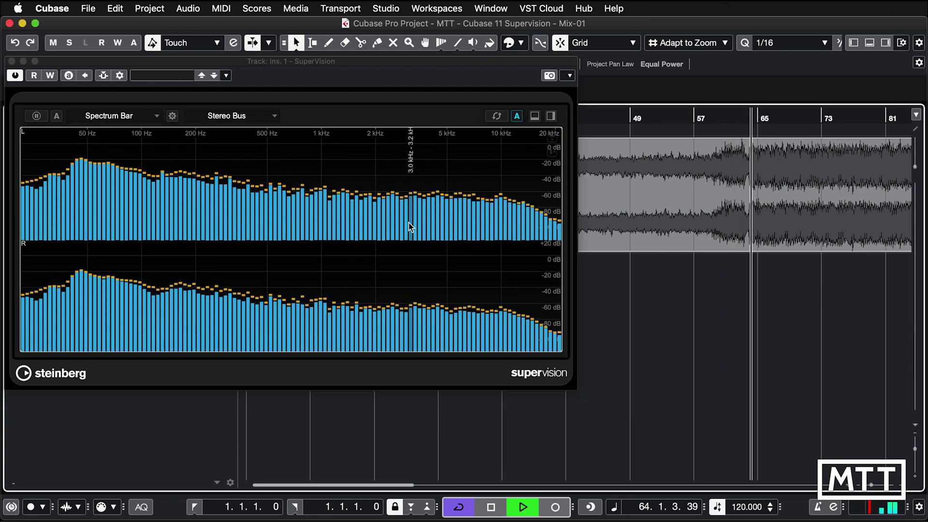
Try 3 then 24 bands per octave in Spectrum Bar settings, then reset to defaults and close.
{"action": "left_click", "coordinate": [172, 116]}
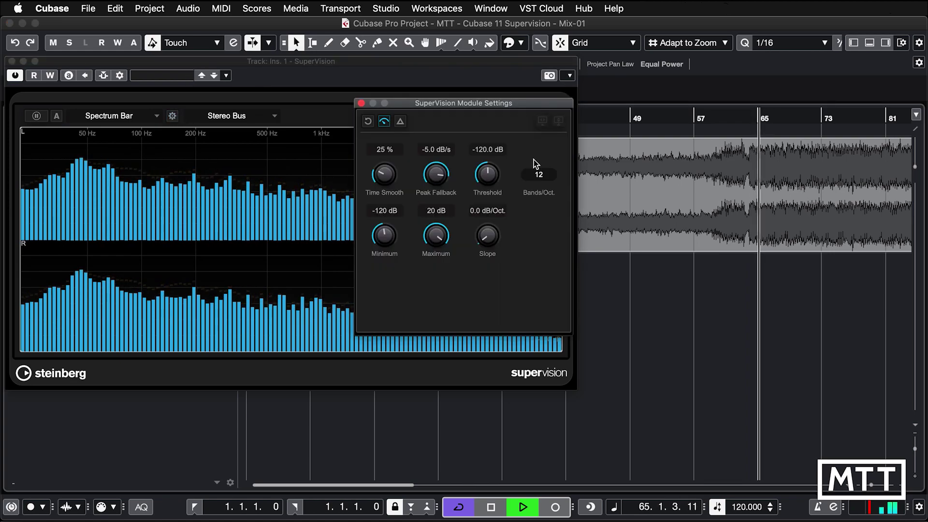
{"action": "left_click_drag", "start_coordinate": [491, 106], "coordinate": [703, 135]}
{"action": "left_click", "coordinate": [750, 204]}
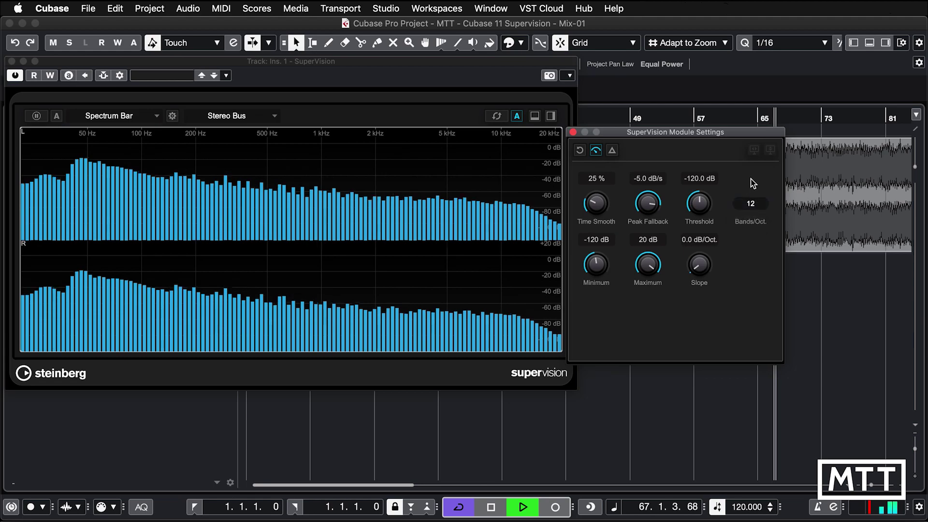
{"action": "left_click", "coordinate": [752, 203]}
{"action": "left_click", "coordinate": [749, 179]}
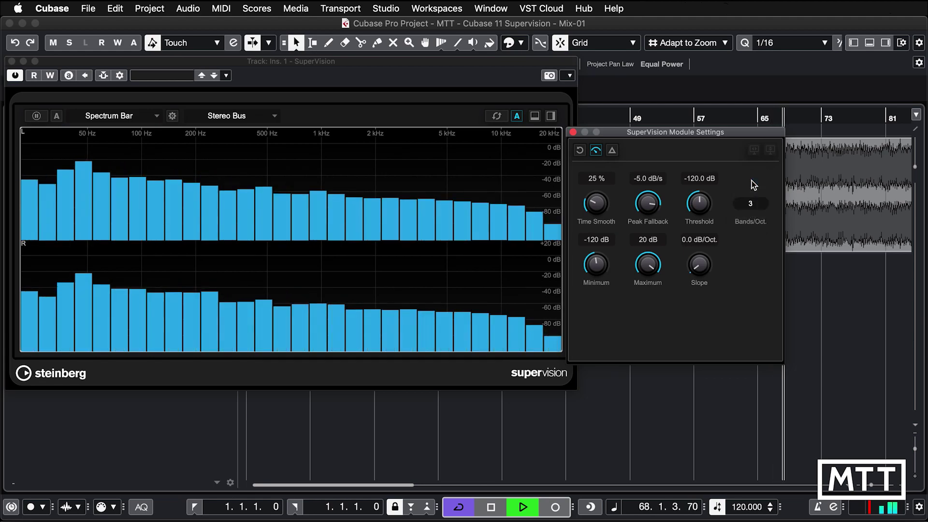
{"action": "left_click", "coordinate": [751, 203]}
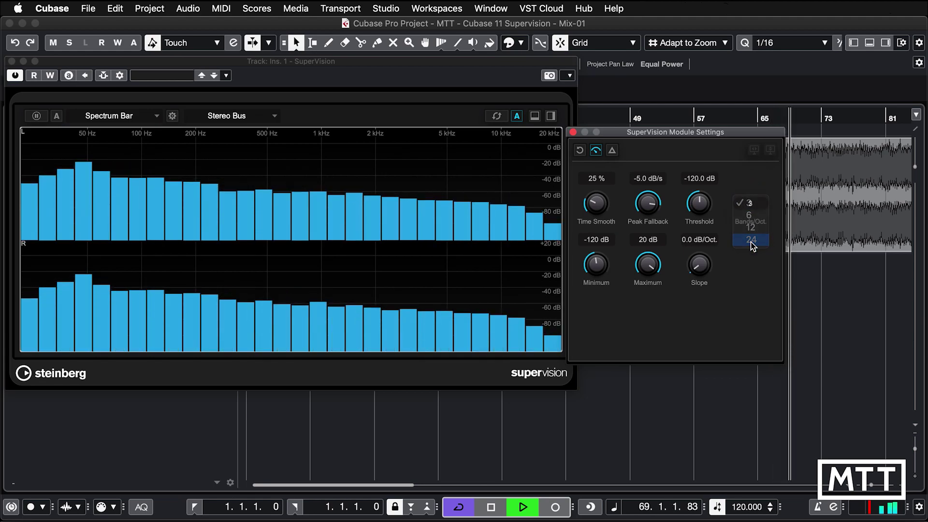
{"action": "left_click", "coordinate": [751, 240]}
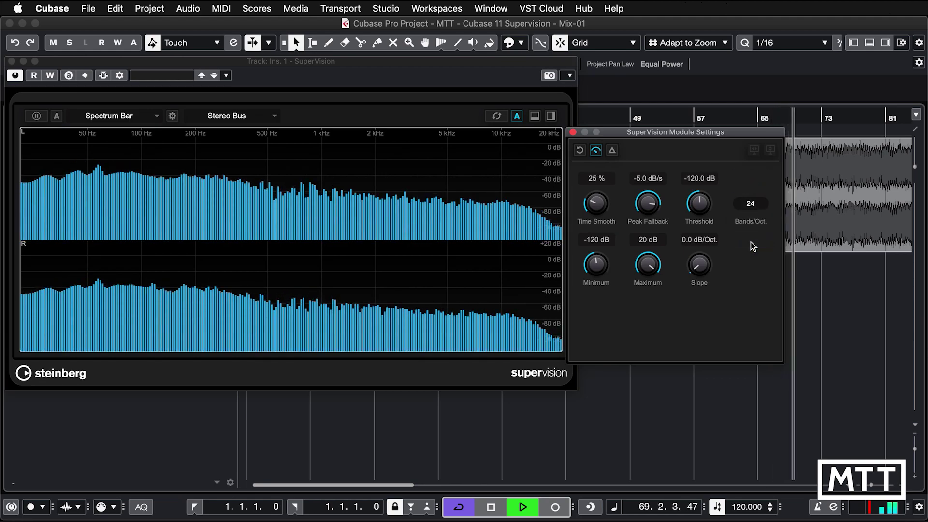
{"action": "left_click", "coordinate": [582, 152]}
{"action": "left_click", "coordinate": [573, 132]}
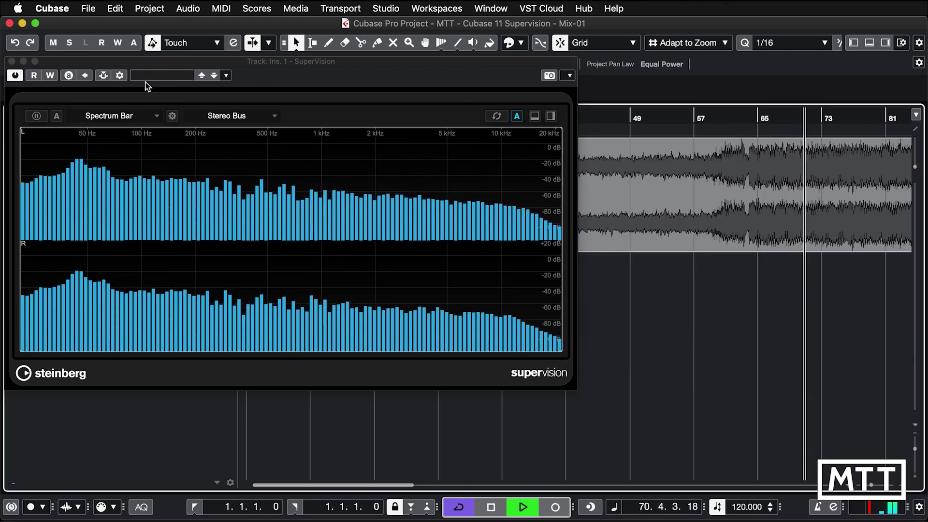
Cycle the module through Spectrum Intensity and Spectrogram to Chromagram, then reopen the module list.
{"action": "left_click", "coordinate": [132, 119]}
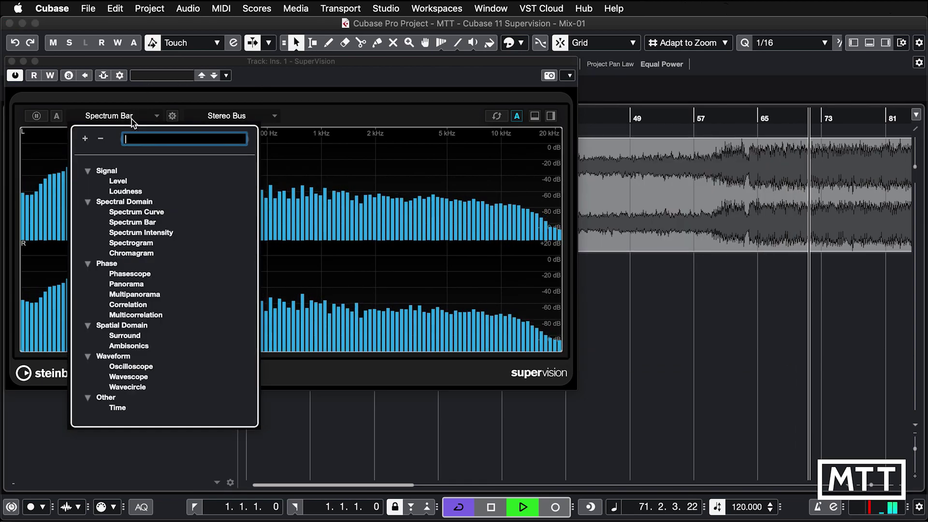
{"action": "left_click", "coordinate": [161, 234]}
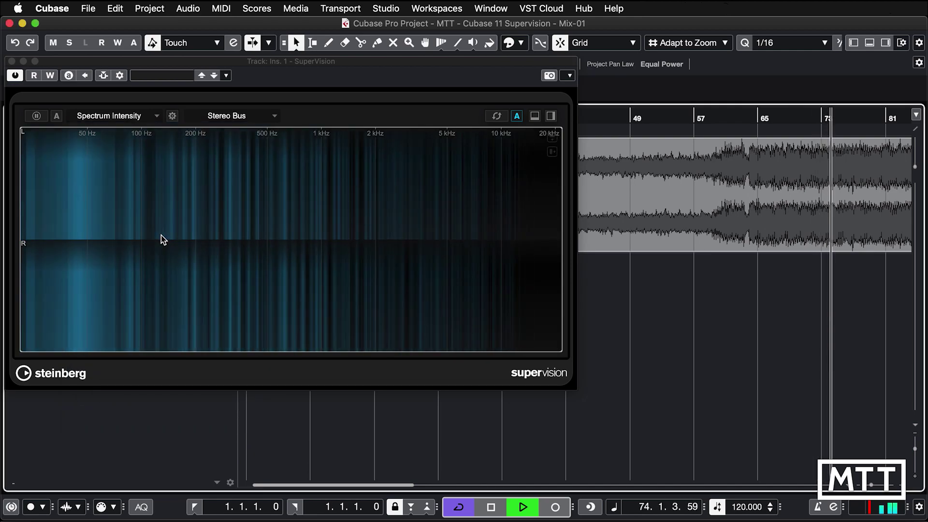
{"action": "left_click", "coordinate": [149, 114]}
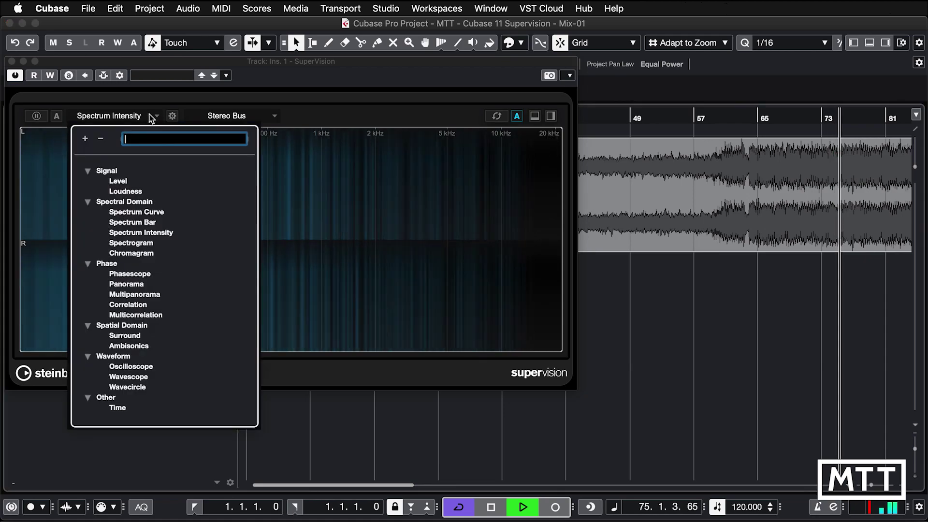
{"action": "left_click", "coordinate": [132, 243]}
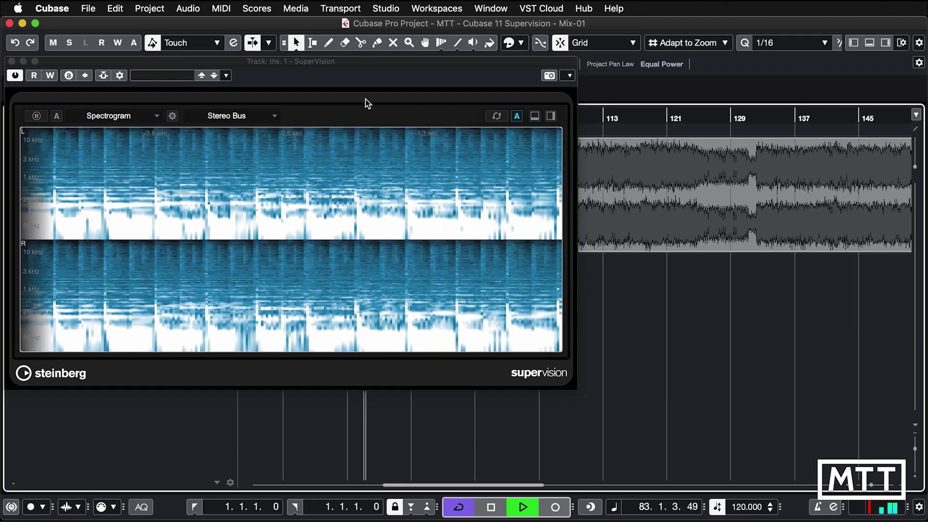
{"action": "left_click", "coordinate": [158, 116]}
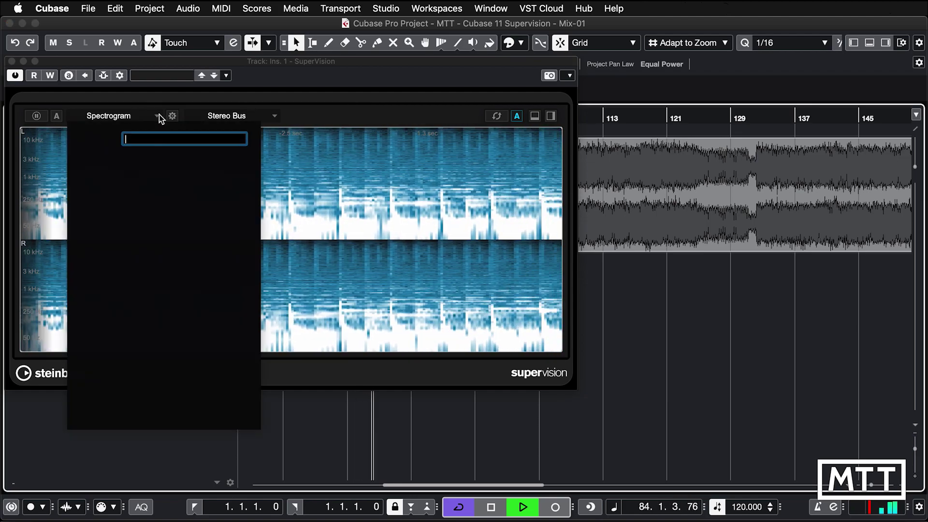
{"action": "left_click", "coordinate": [131, 253]}
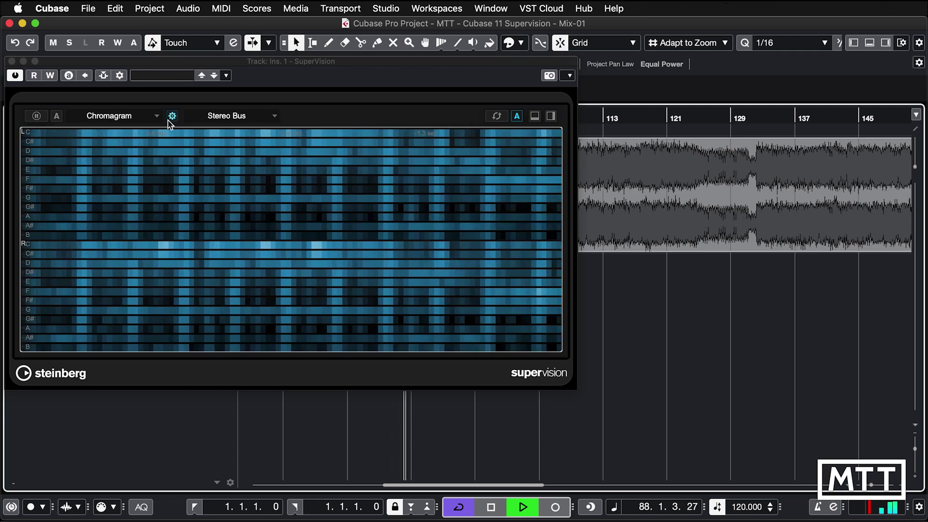
{"action": "left_click", "coordinate": [156, 116]}
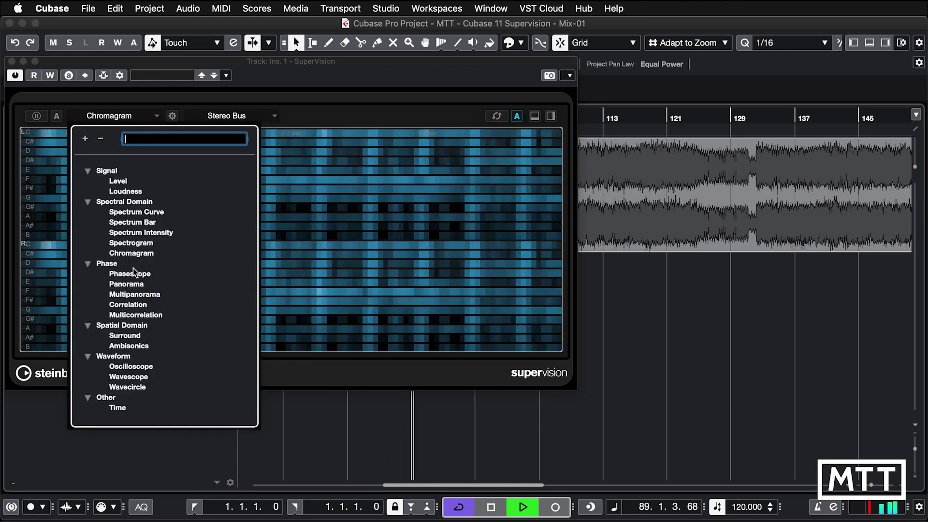
Switch SuperVision through Phasescope, Panorama and Multipanorama, ending on Correlation.
{"action": "left_click", "coordinate": [128, 274]}
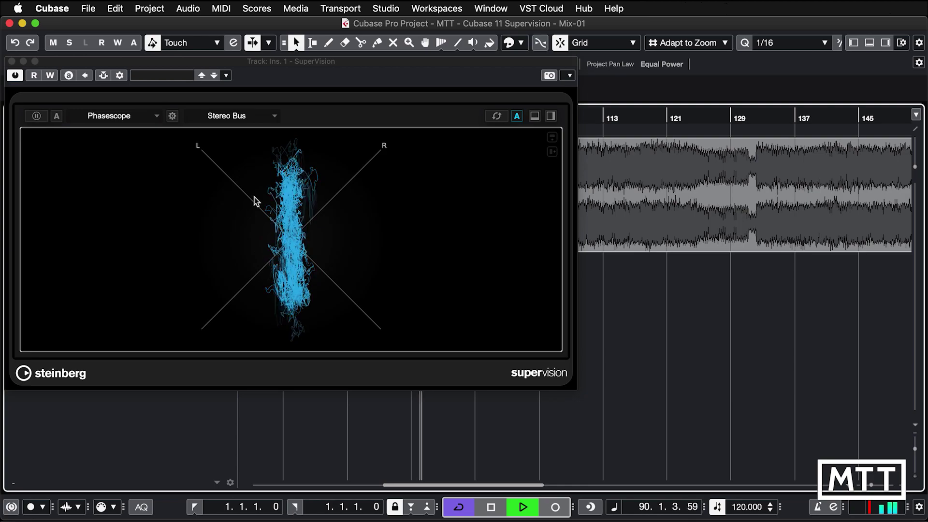
{"action": "left_click", "coordinate": [155, 116]}
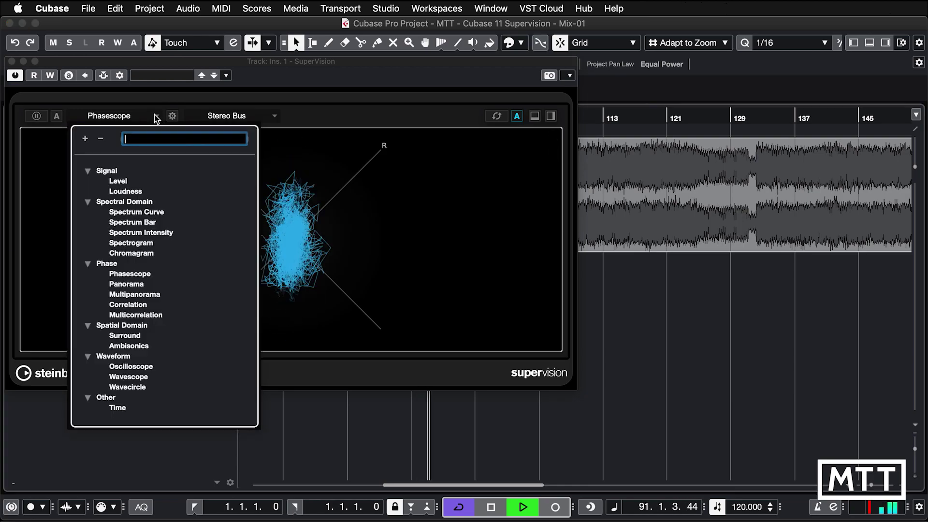
{"action": "left_click", "coordinate": [127, 284]}
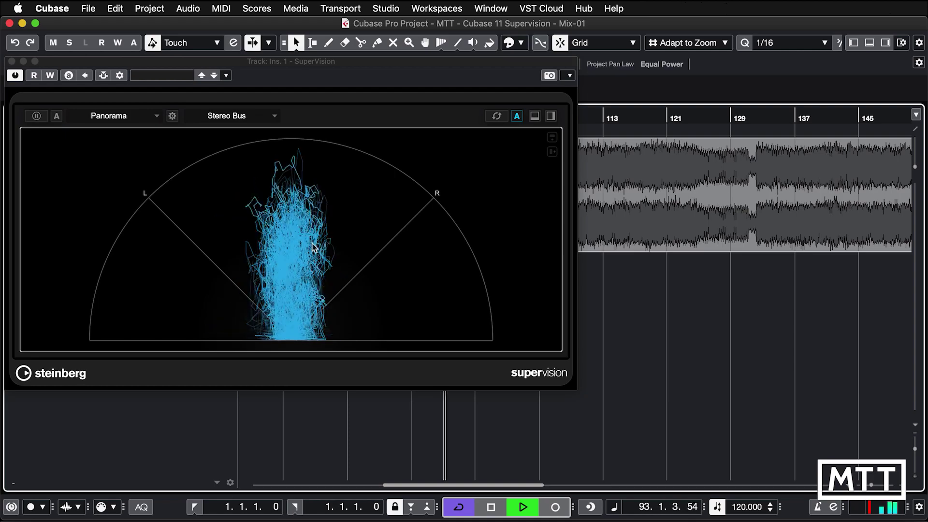
{"action": "left_click", "coordinate": [156, 116]}
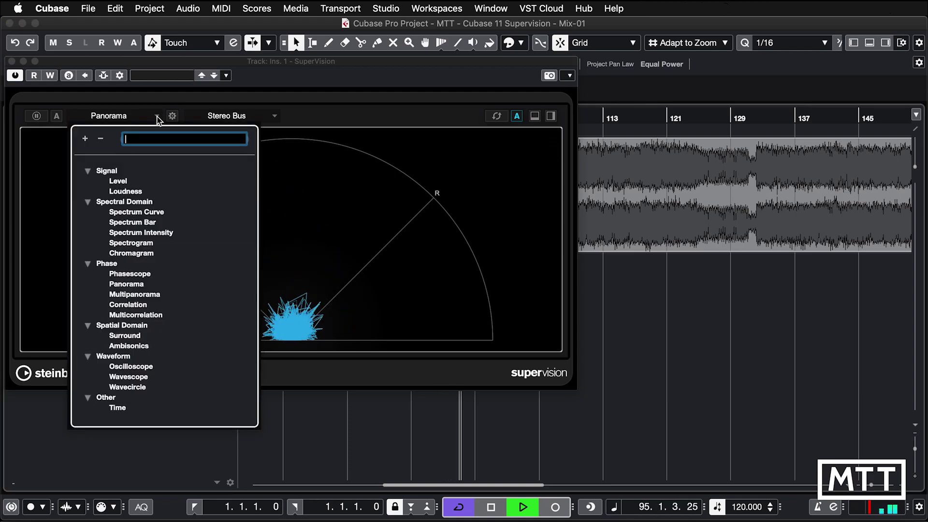
{"action": "left_click", "coordinate": [139, 294]}
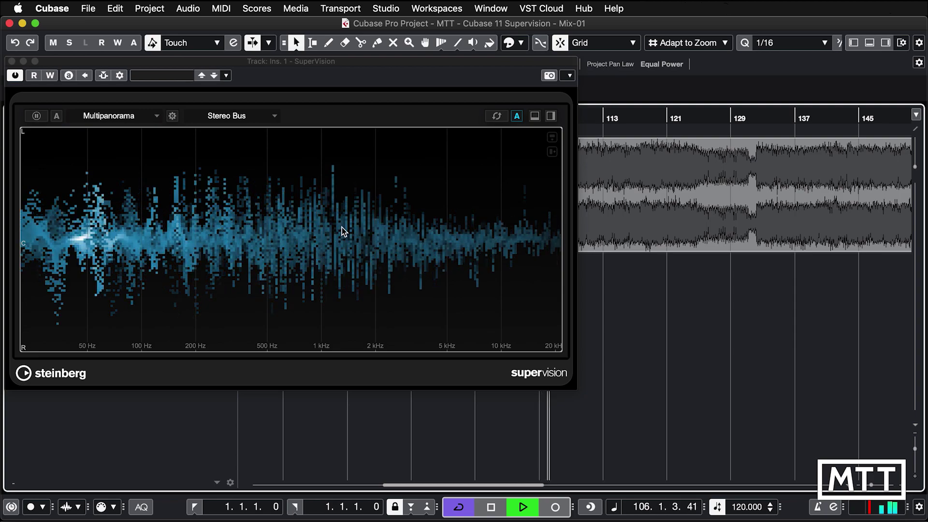
{"action": "left_click", "coordinate": [158, 119]}
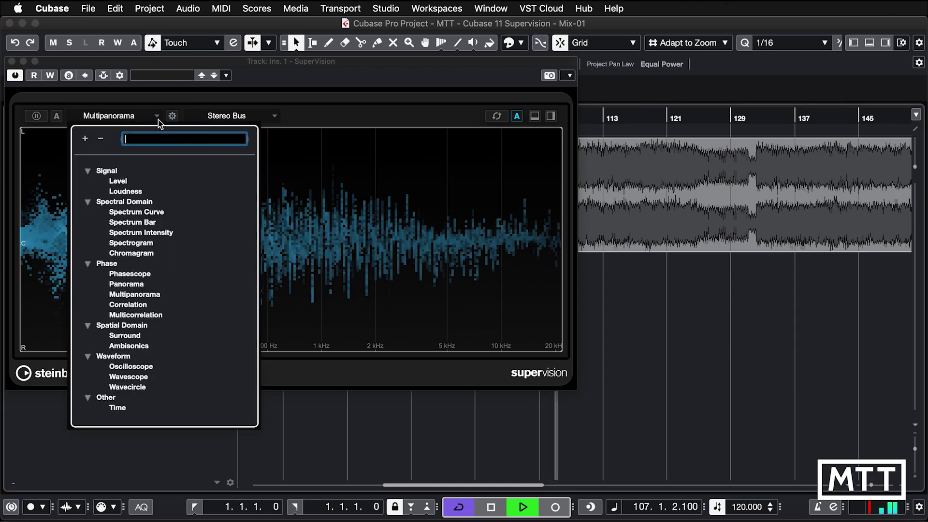
{"action": "left_click", "coordinate": [128, 304]}
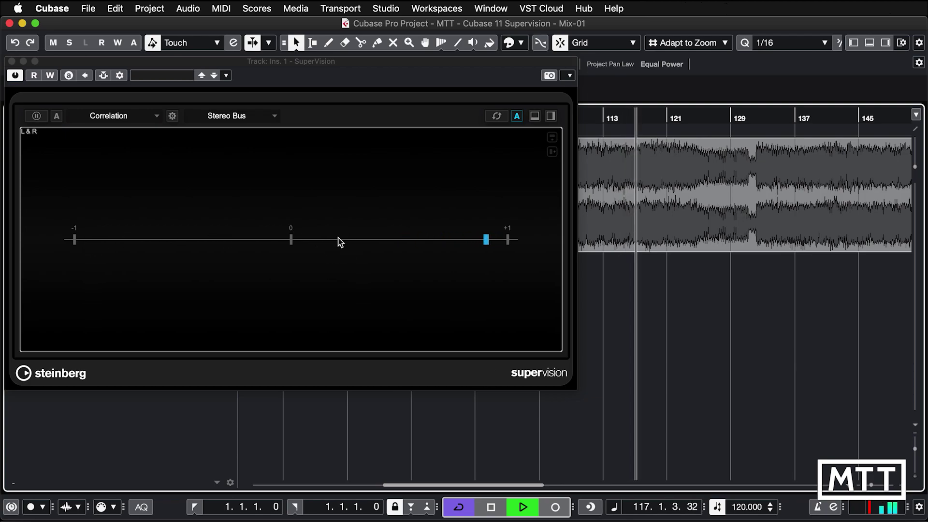
Select the Multicorrelation module, inspect its per-band readings, then reopen the module list.
{"action": "left_click", "coordinate": [156, 116]}
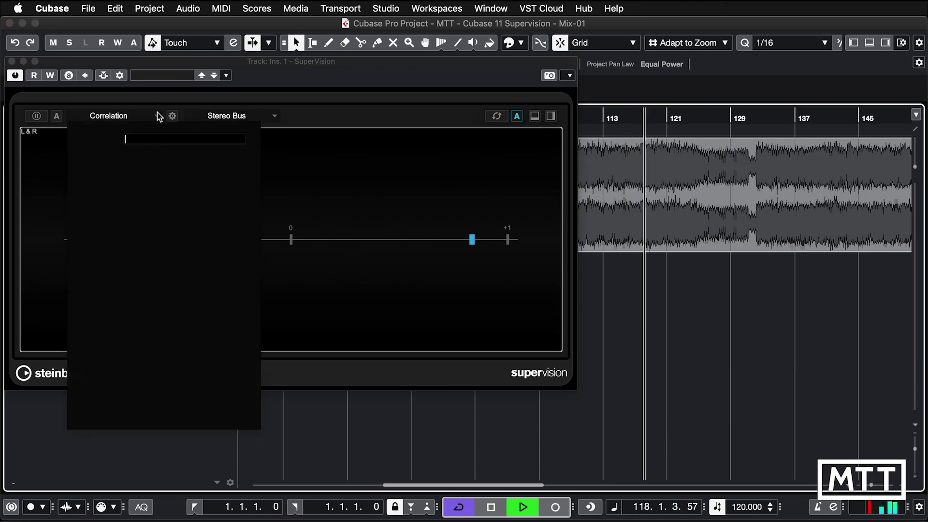
{"action": "left_click", "coordinate": [149, 315]}
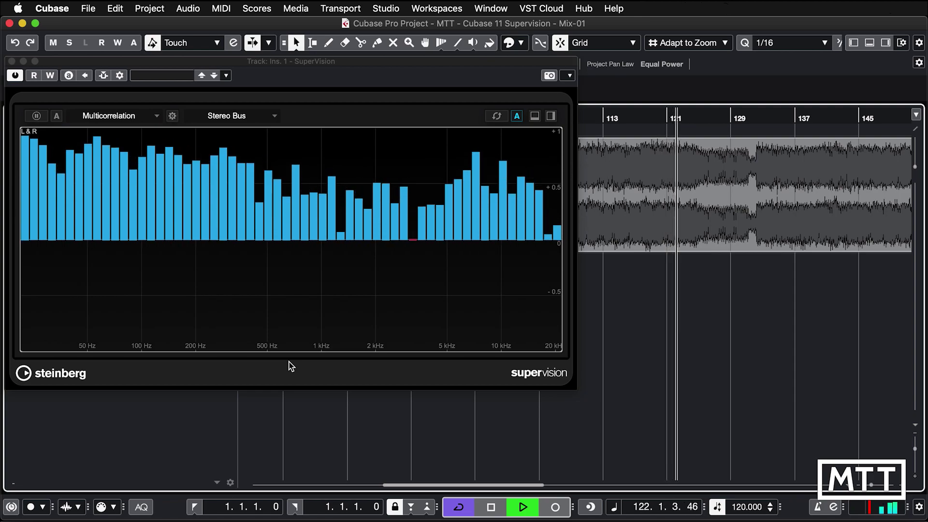
{"action": "mouse_move", "coordinate": [435, 245]}
{"action": "mouse_move", "coordinate": [413, 271]}
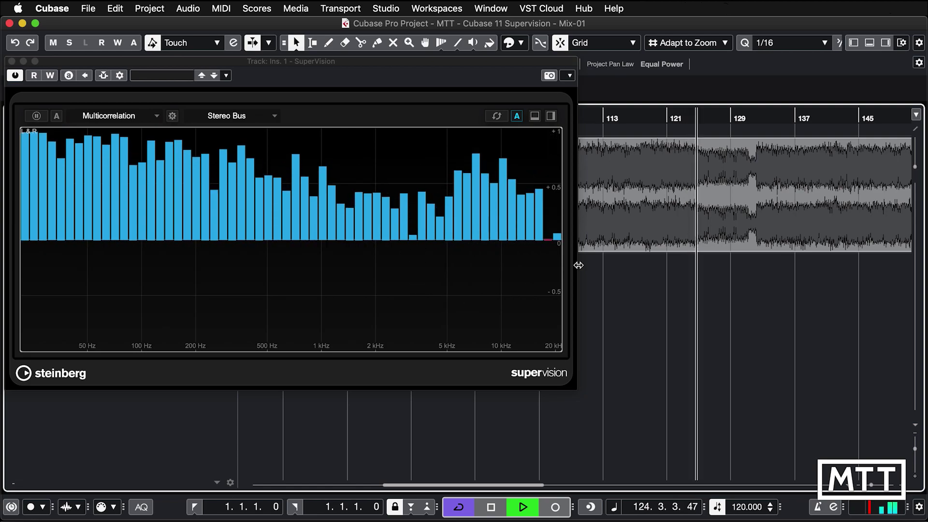
{"action": "left_click", "coordinate": [150, 118]}
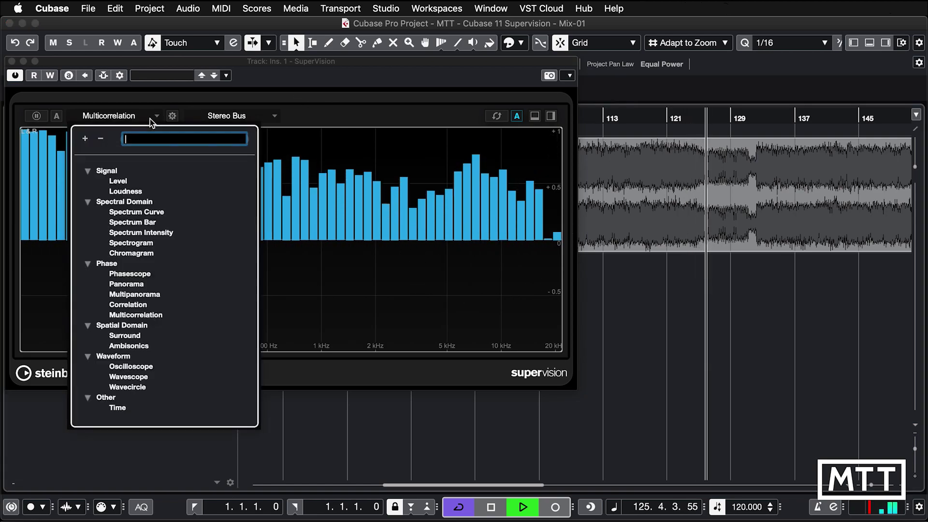
Switch the display to Oscilloscope, then Wavescope, and finally Wavecircle.
{"action": "left_click", "coordinate": [123, 366]}
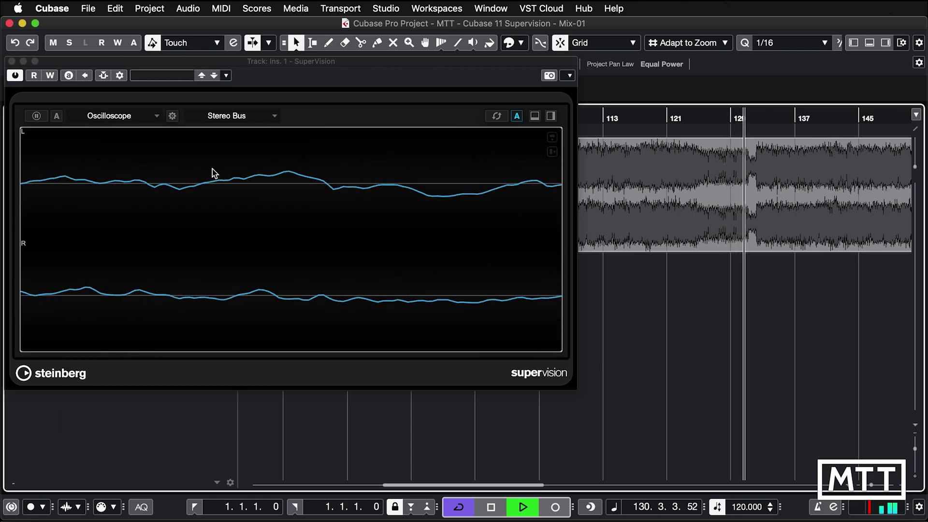
{"action": "left_click", "coordinate": [149, 118]}
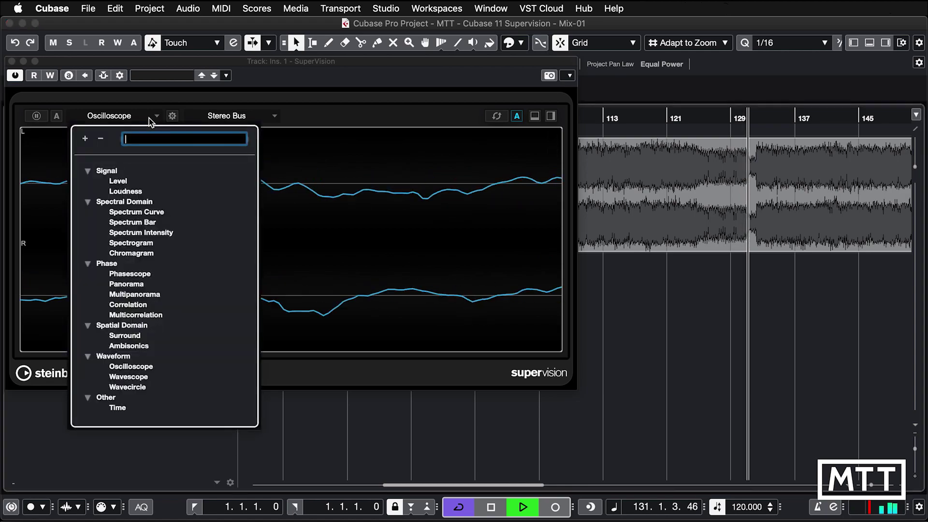
{"action": "left_click", "coordinate": [134, 380]}
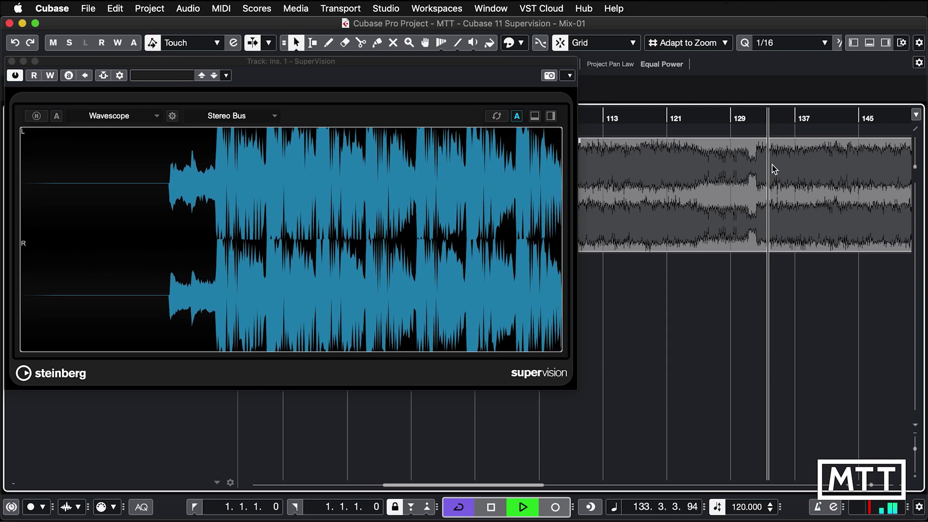
{"action": "left_click", "coordinate": [154, 117]}
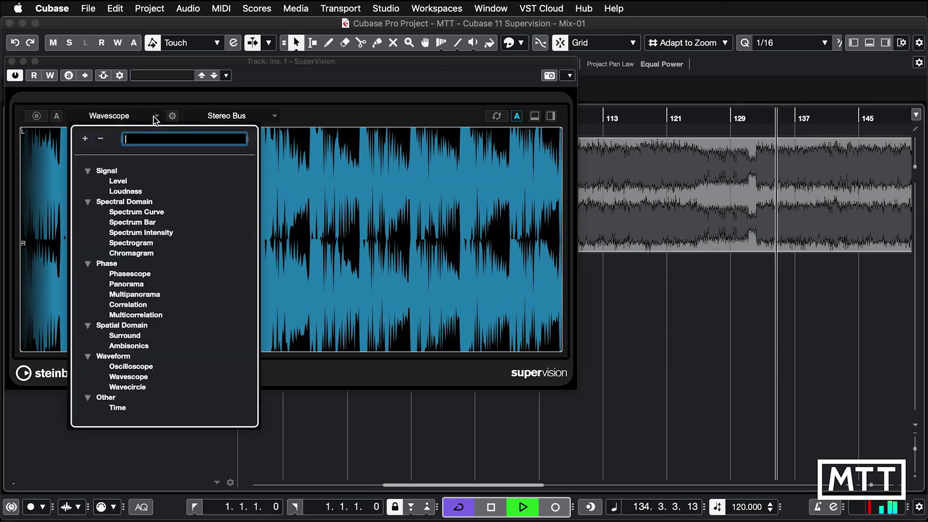
{"action": "left_click", "coordinate": [128, 387]}
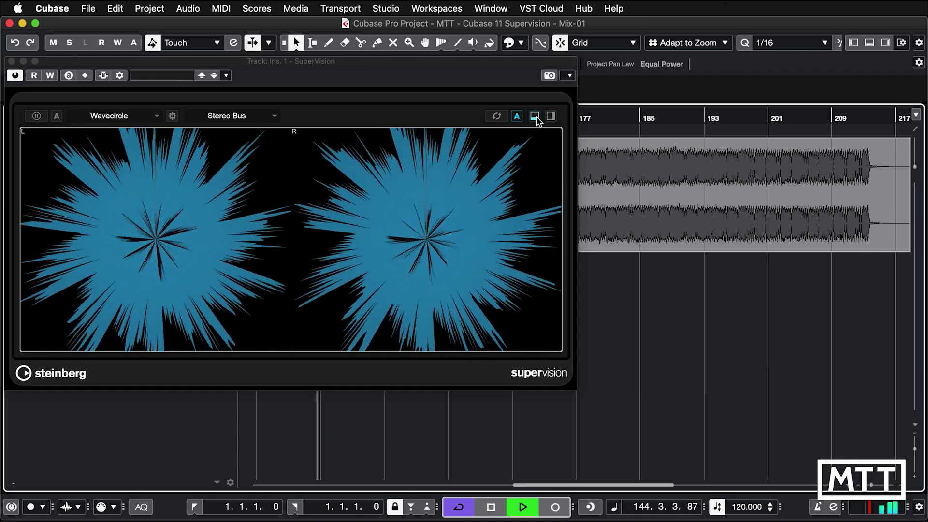
Split SuperVision vertically, then split the Level meter pane into top and bottom halves.
{"action": "left_click", "coordinate": [550, 117]}
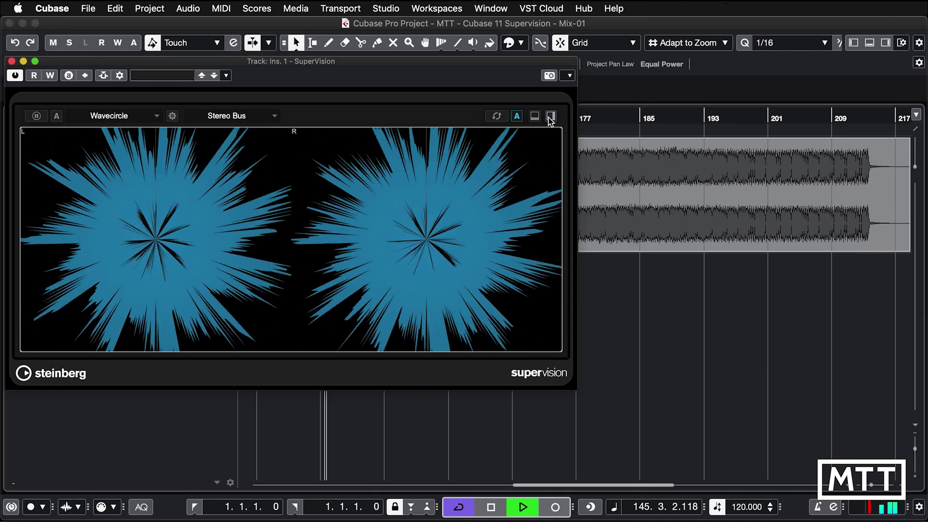
{"action": "left_click", "coordinate": [550, 116]}
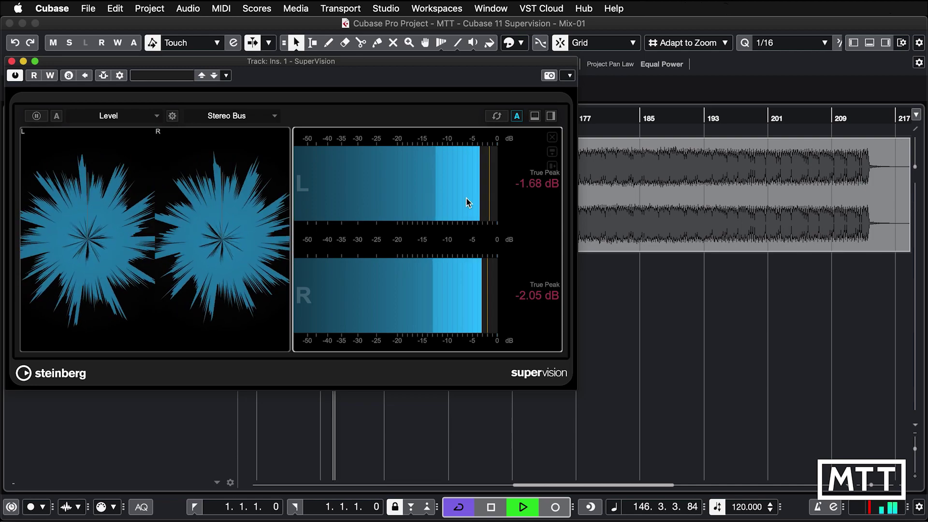
{"action": "left_click", "coordinate": [216, 138]}
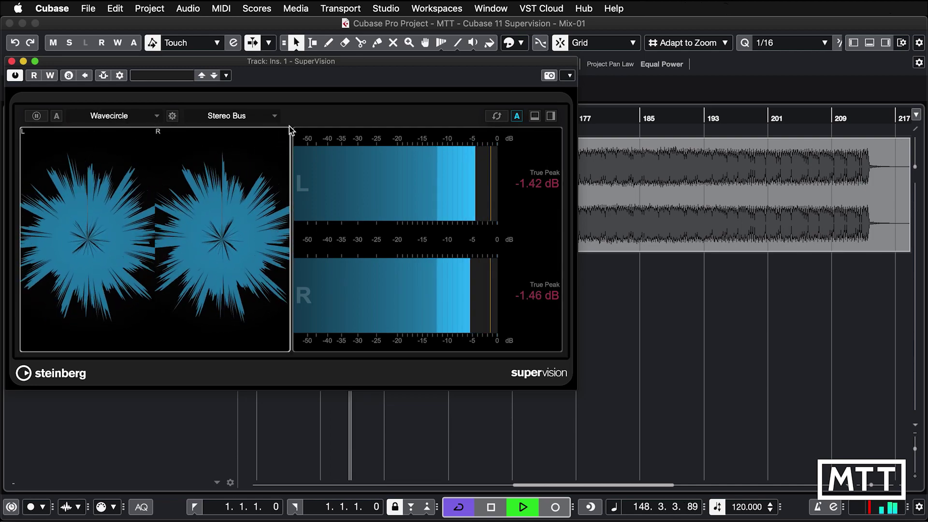
{"action": "left_click", "coordinate": [324, 129]}
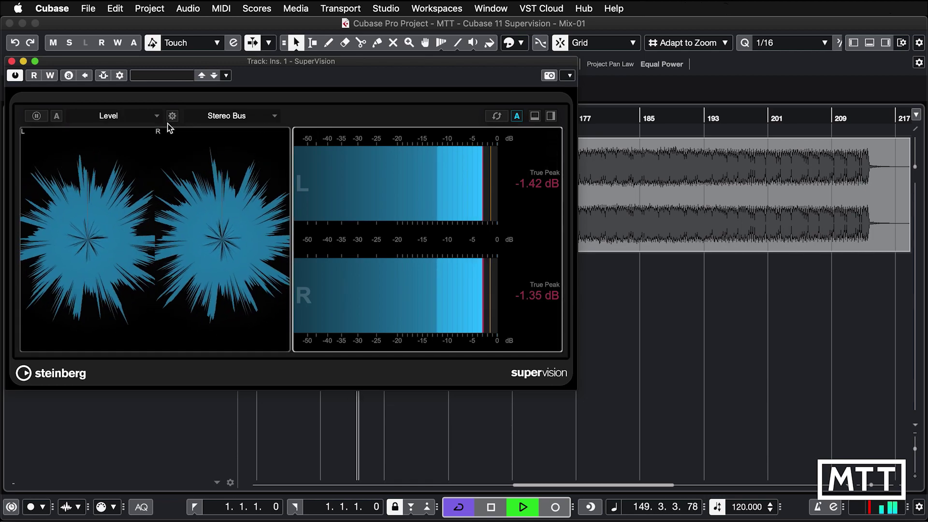
{"action": "left_click", "coordinate": [535, 116]}
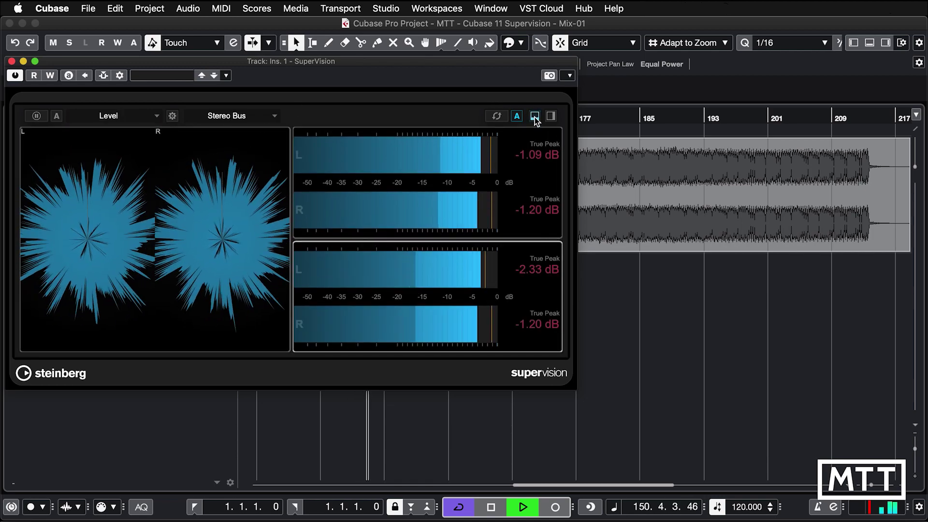
Set the lower-right pane to Wavescope and the left pane to Spectrogram.
{"action": "left_click", "coordinate": [156, 116]}
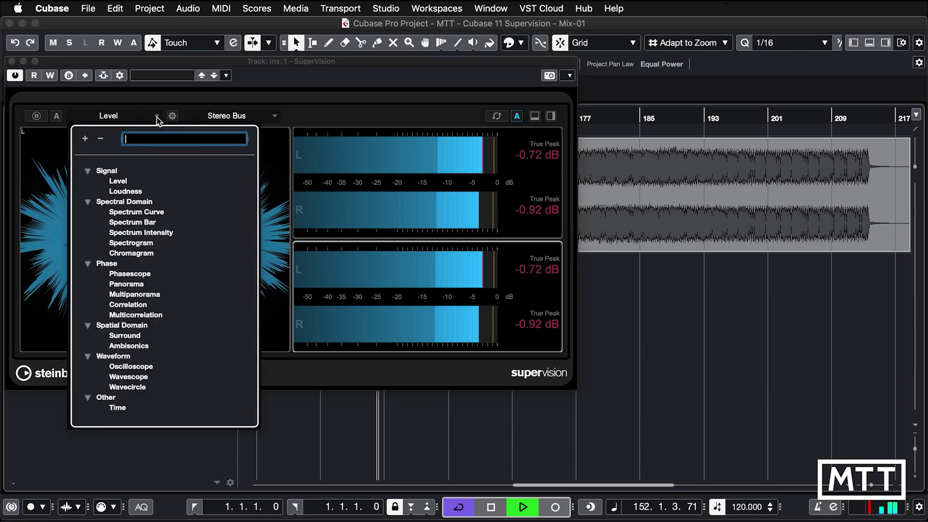
{"action": "left_click", "coordinate": [144, 380]}
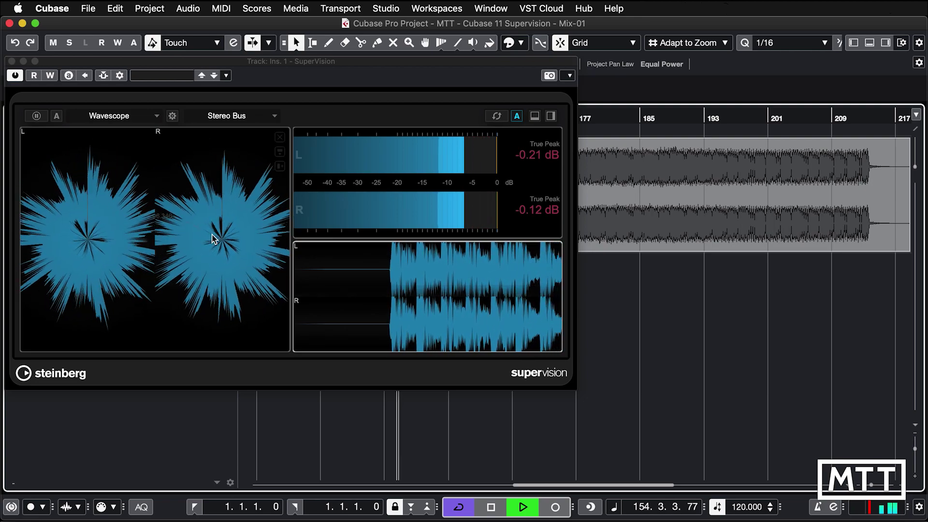
{"action": "left_click", "coordinate": [157, 116]}
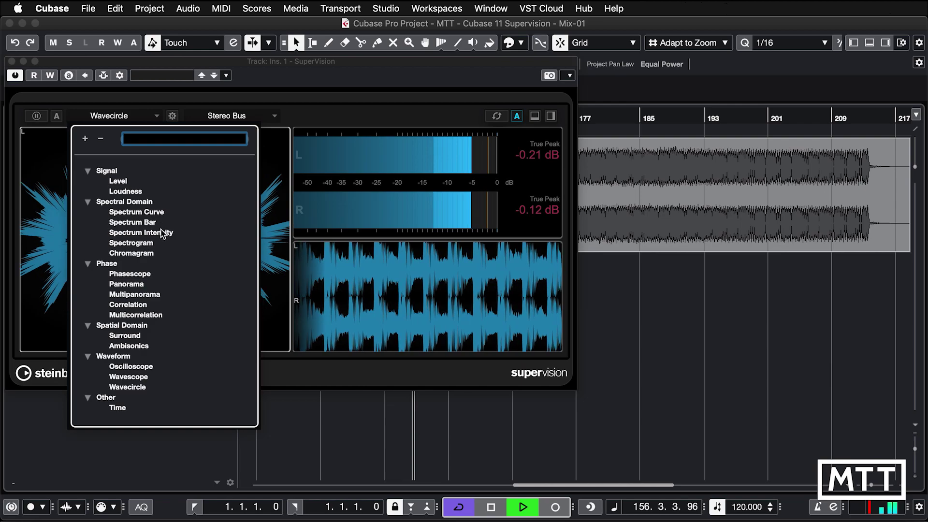
{"action": "left_click", "coordinate": [140, 243]}
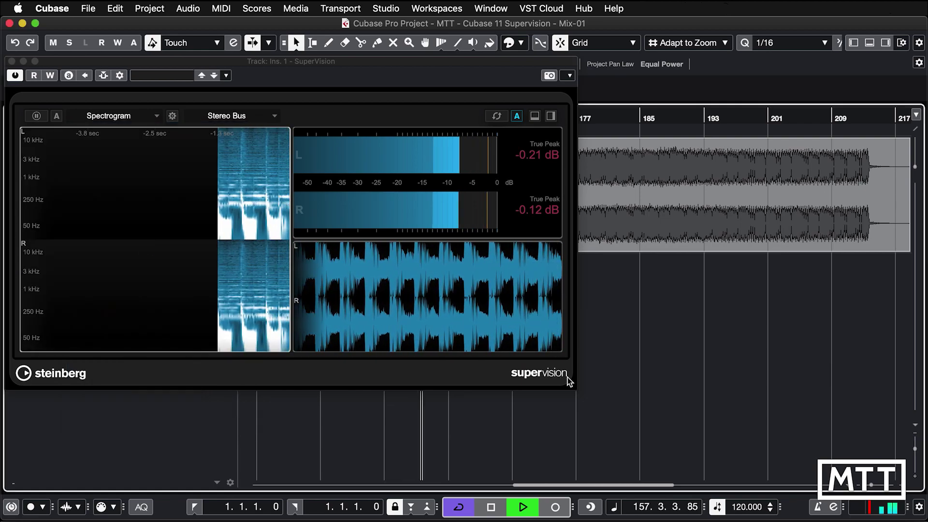
Enlarge the SuperVision window and remove the Wavescope and Level panes, leaving only the Spectrogram.
{"action": "left_click_drag", "start_coordinate": [570, 382], "coordinate": [734, 450]}
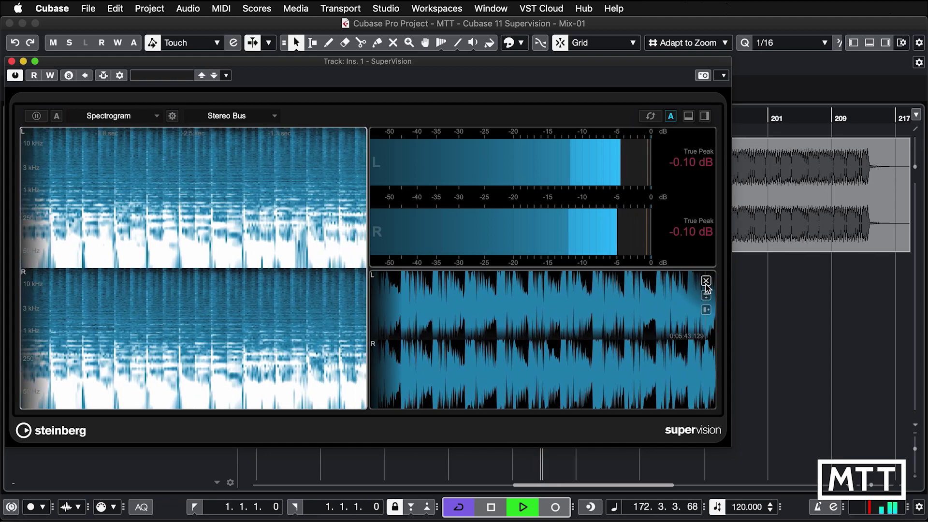
{"action": "left_click", "coordinate": [706, 281]}
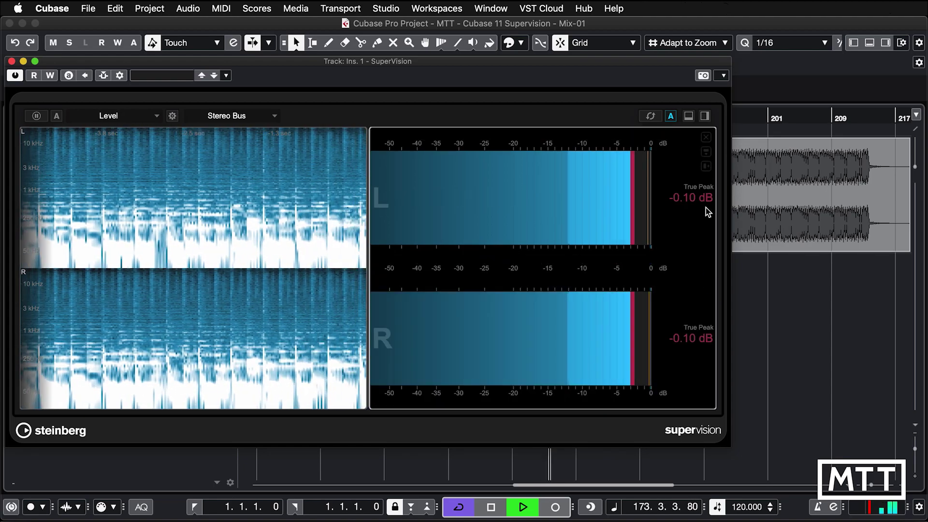
{"action": "left_click", "coordinate": [706, 139]}
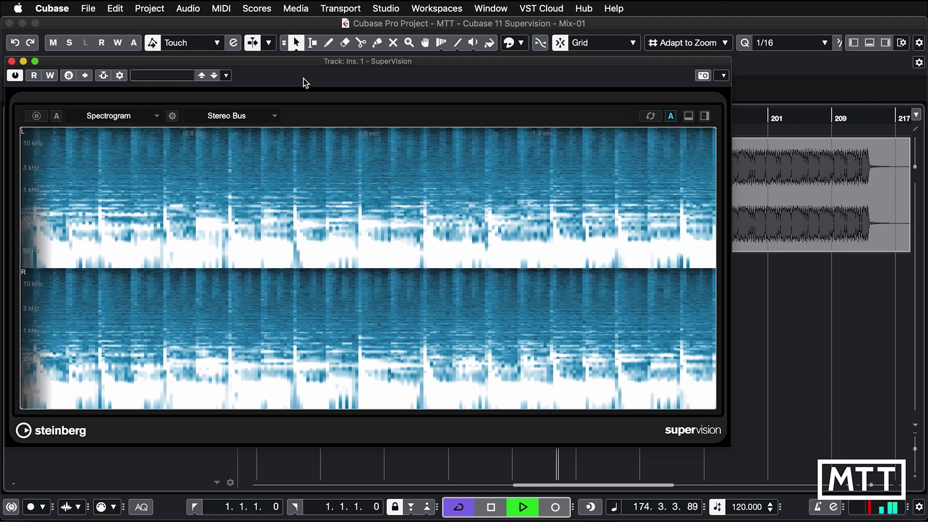
{"action": "left_click", "coordinate": [11, 61]}
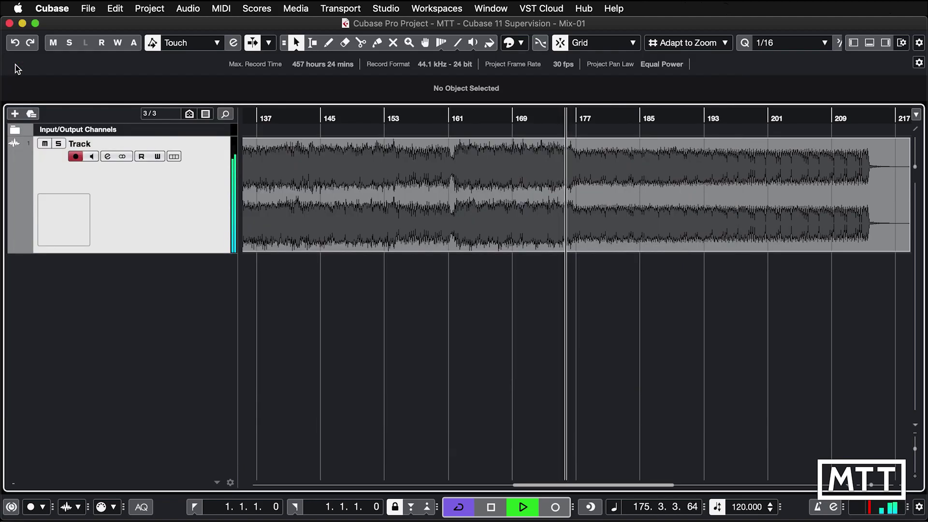